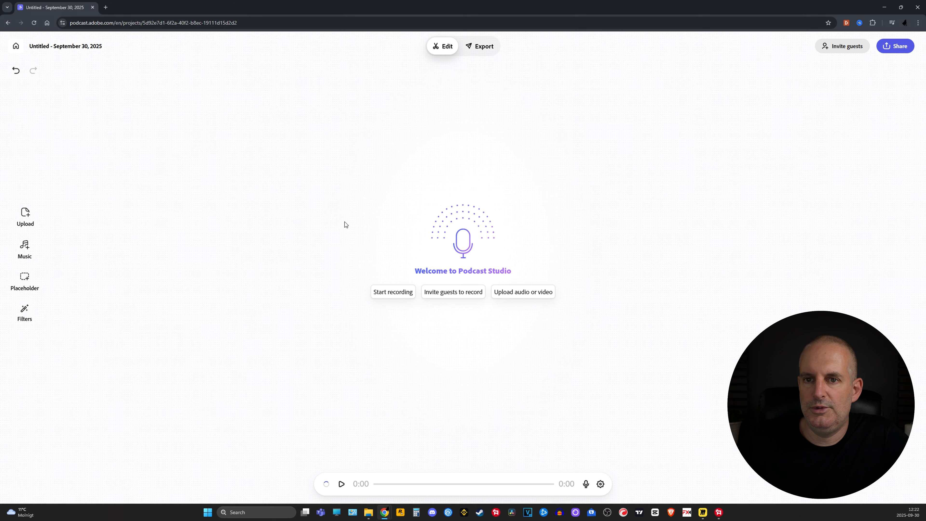
Upload the audio file DJI_13_20250917_093736.WAV and transcribe it with speaker detection
click(25, 217)
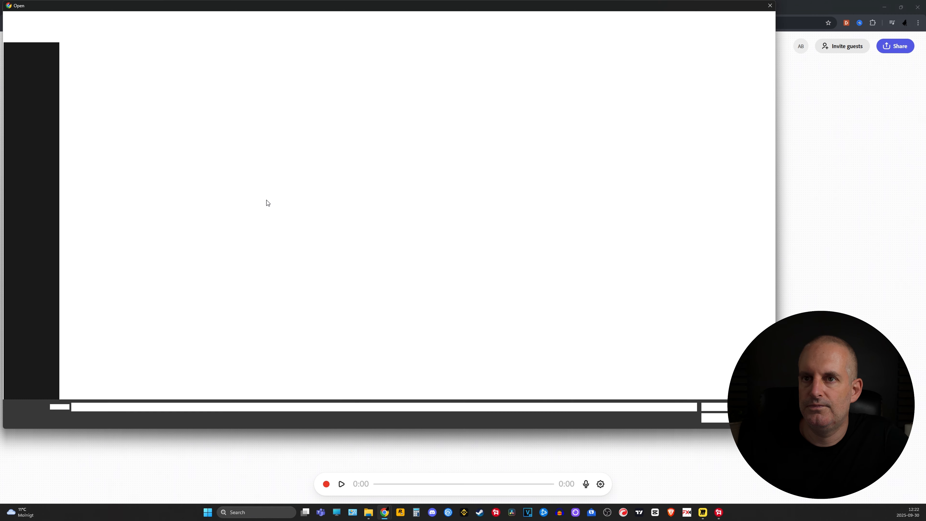
double_click(128, 70)
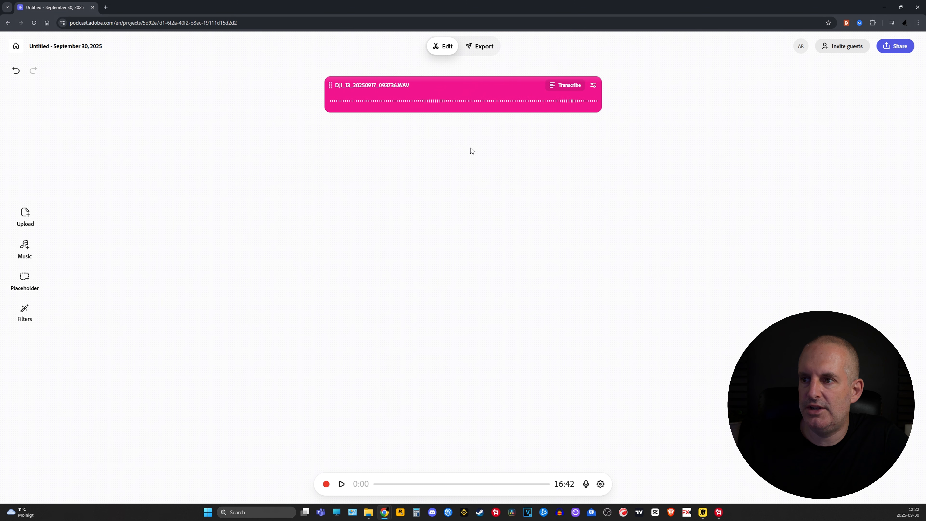
click(567, 85)
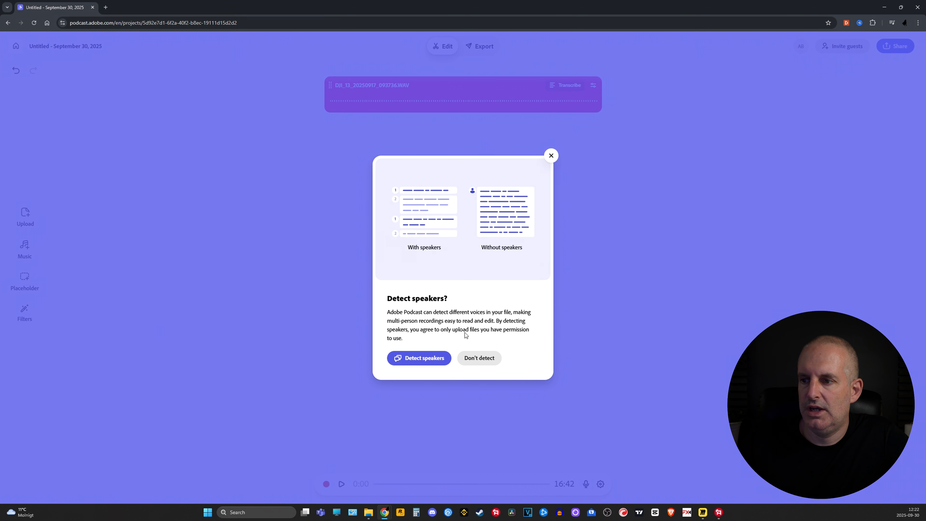
click(423, 358)
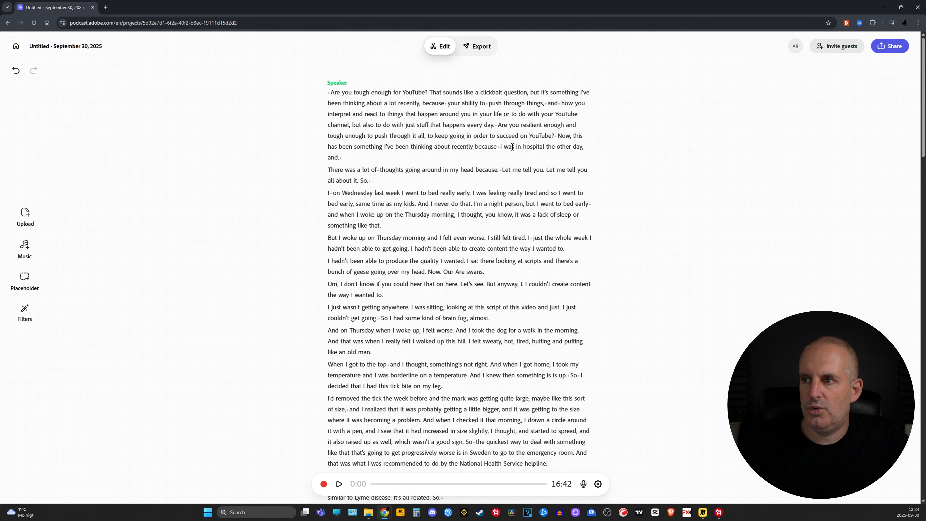
Delete "I was in hospital the other day, and." from the first transcript paragraph and play back the audio across the cut
drag(499, 146, 346, 162)
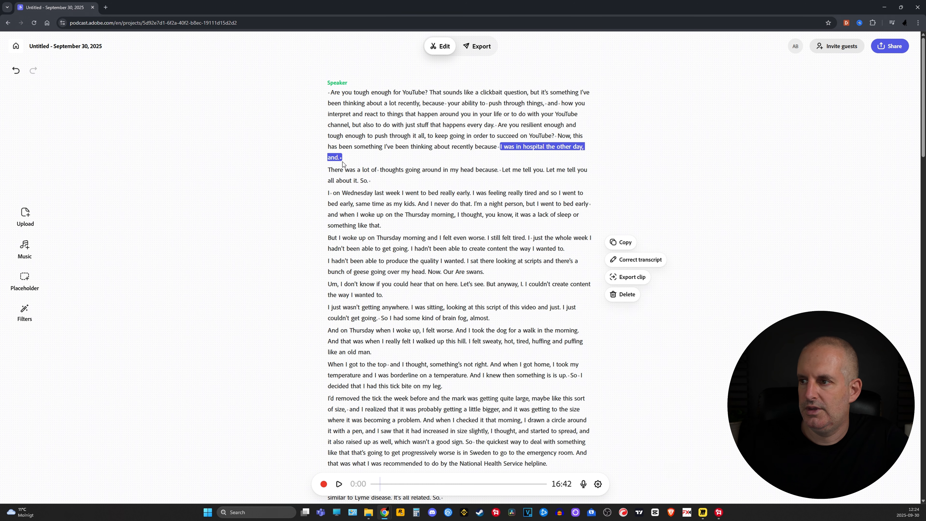
click(626, 295)
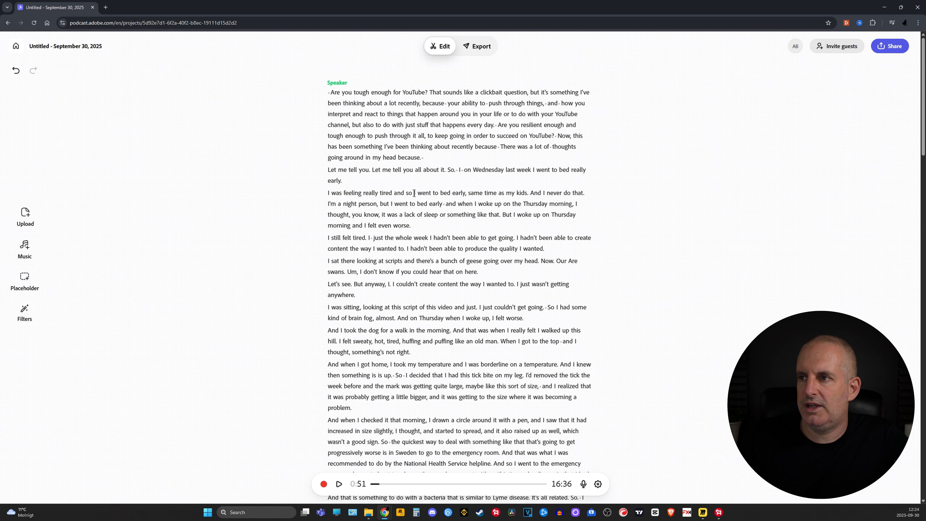
double_click(499, 149)
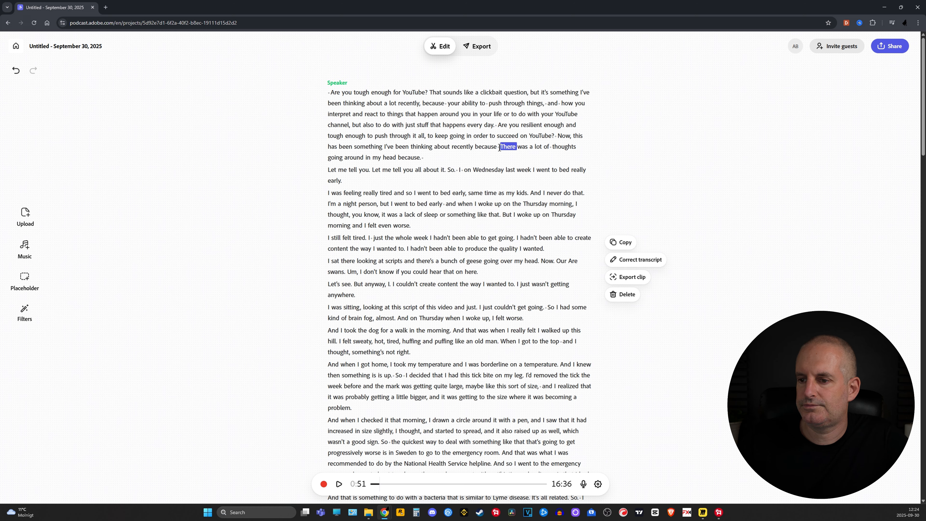
click(340, 483)
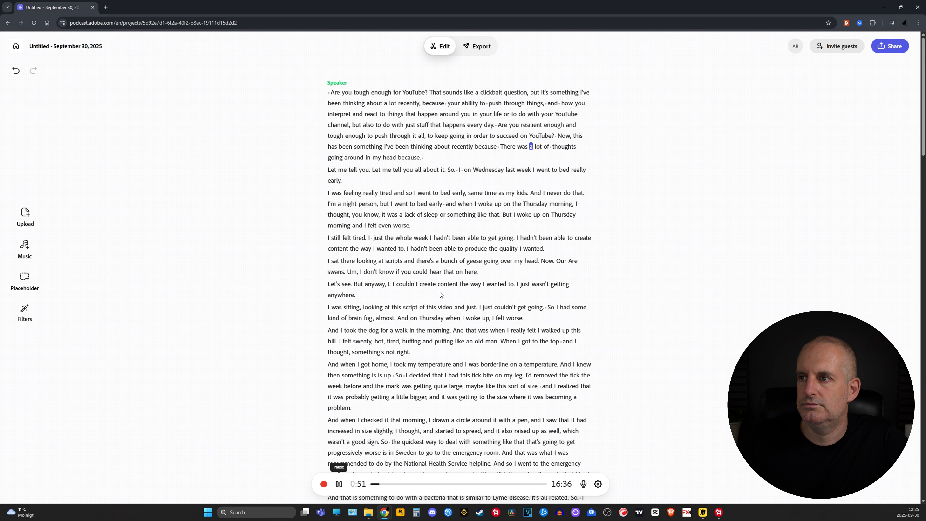
double_click(499, 148)
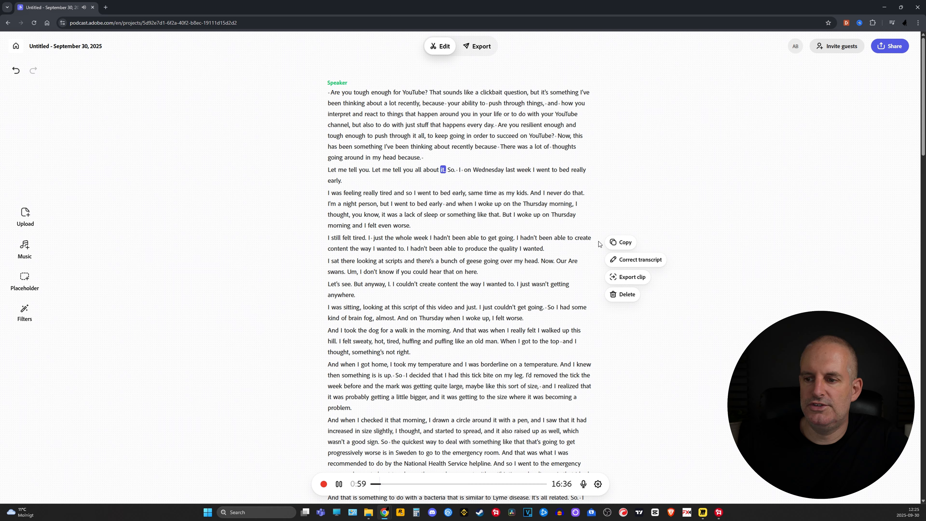
click(338, 484)
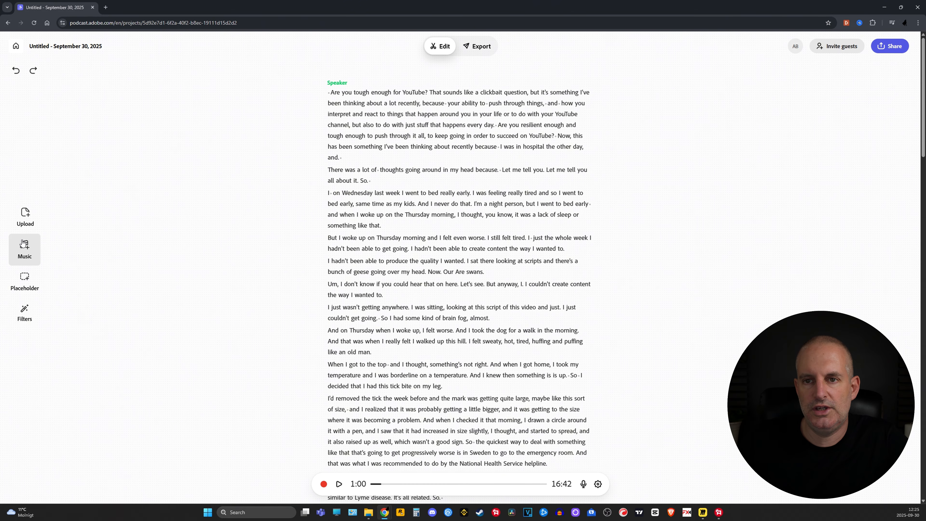
Insert the long Blacklight background track after "There was a lot of thoughts going around in my head" and set it as background
click(23, 248)
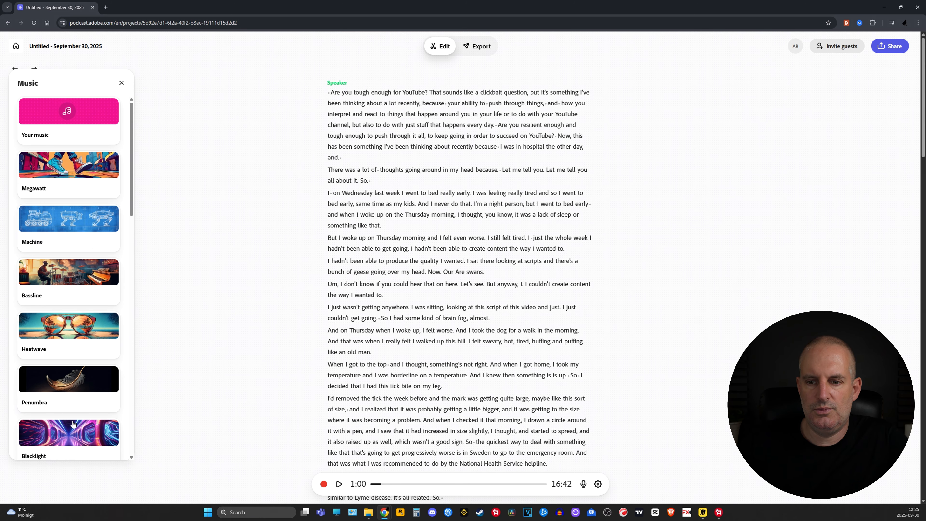
click(65, 429)
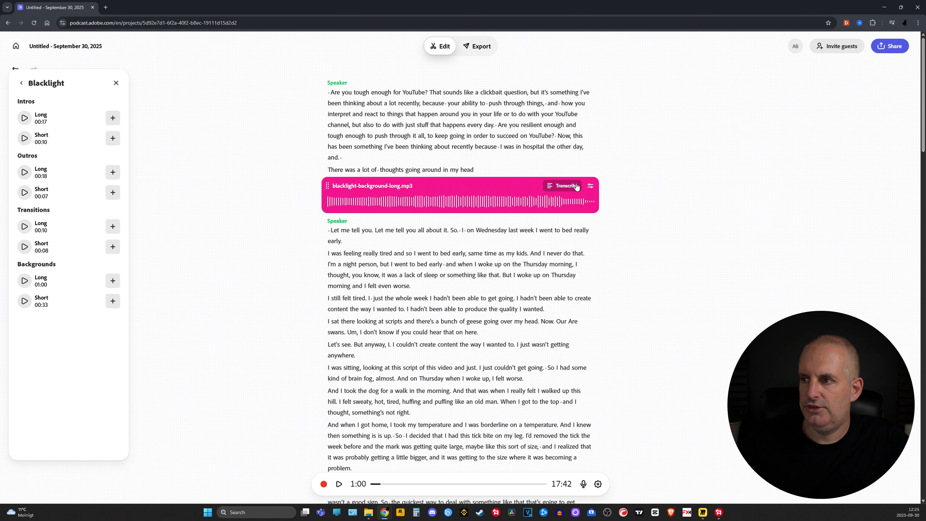
click(591, 186)
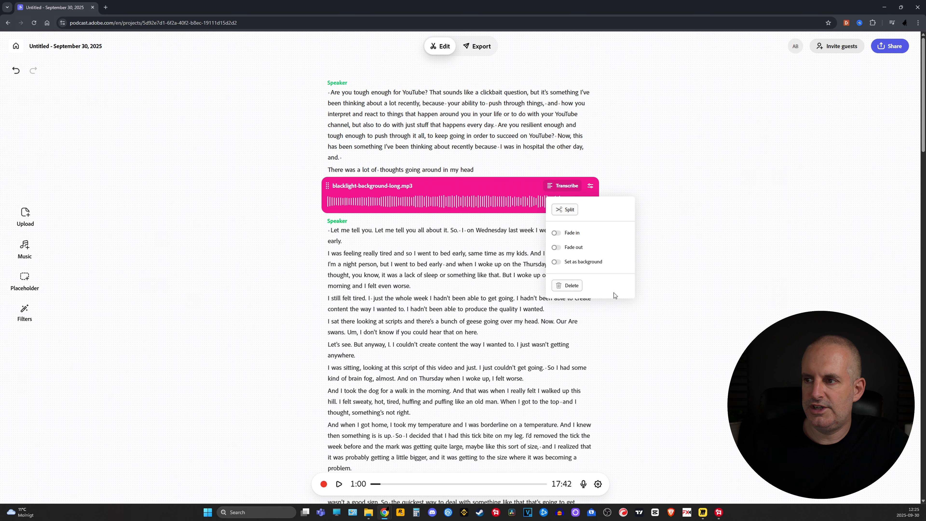
click(556, 262)
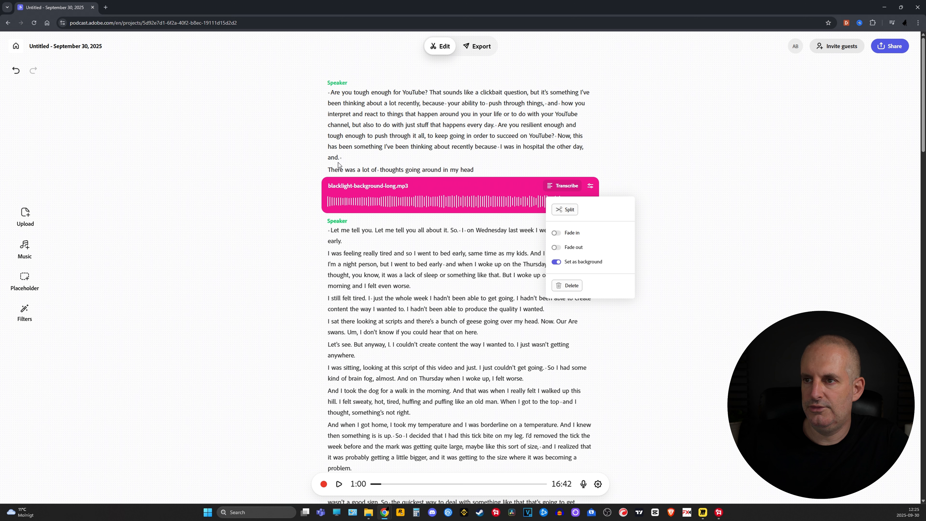
Play back the audio from "There was a lot of" to hear the speech with the background music
double_click(334, 170)
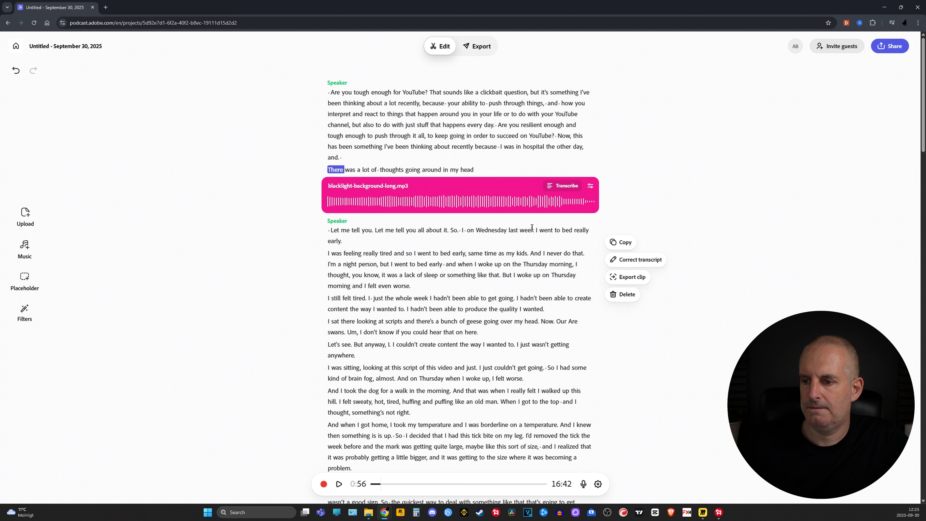
click(339, 484)
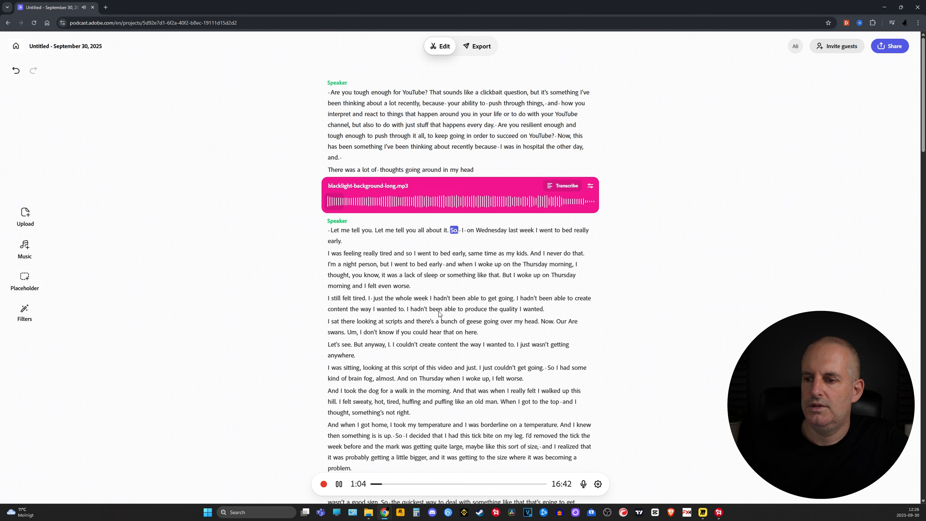
click(338, 484)
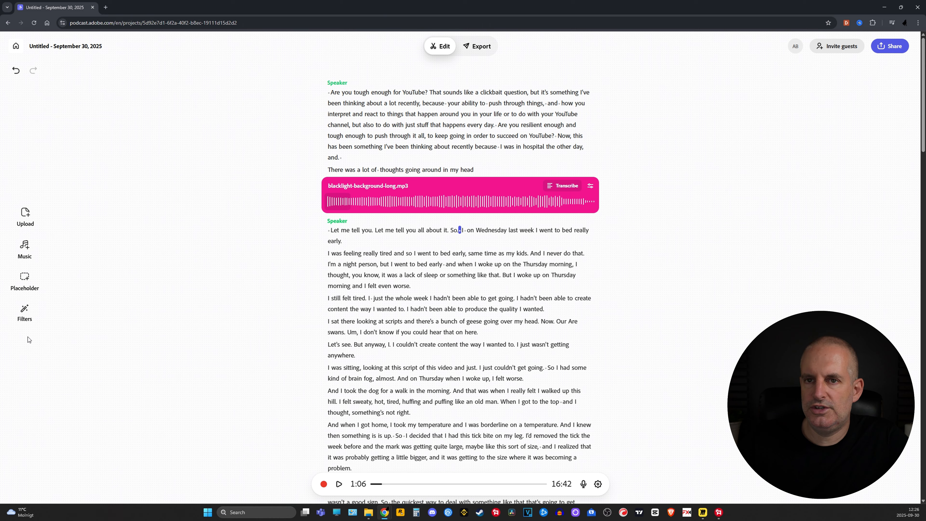
Turn on the Enhance filter for the project's speech
click(25, 311)
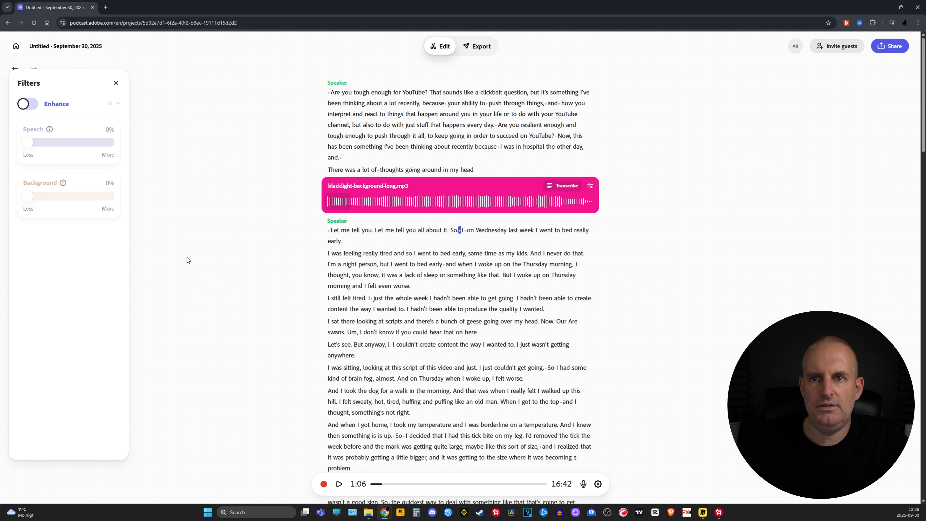
click(28, 110)
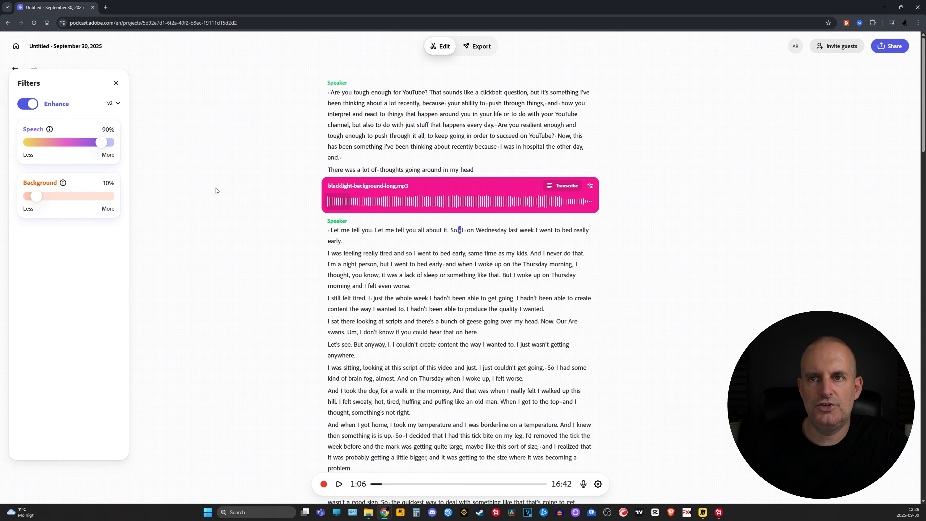
click(116, 85)
Play back the enhanced audio briefly from "Let me tell you all about it"
double_click(379, 230)
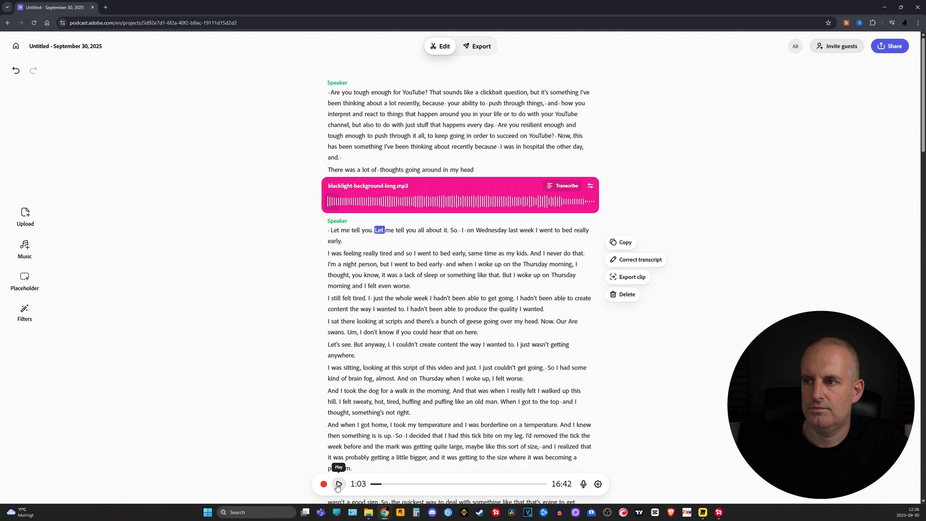
click(338, 486)
click(337, 486)
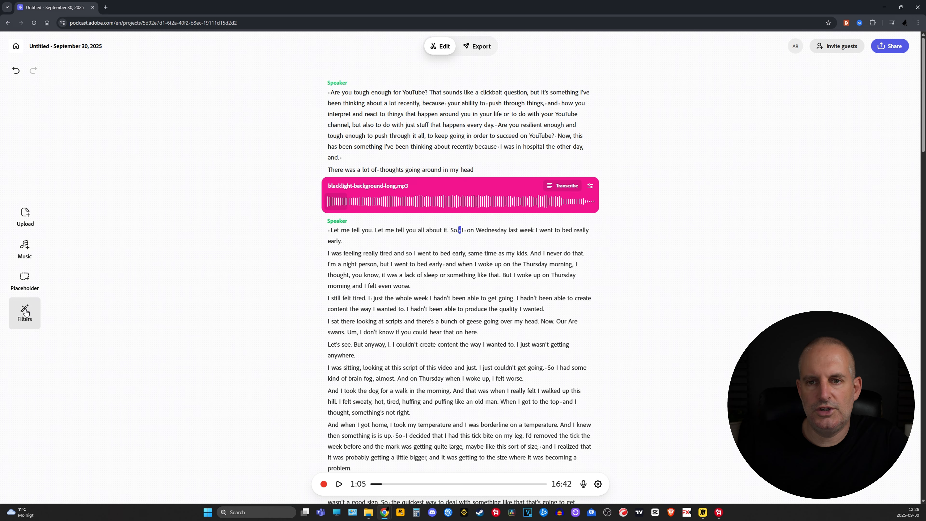
Insert a placeholder after "Let me tell you all about it. So." with the description "add a picture of a cat"
click(25, 281)
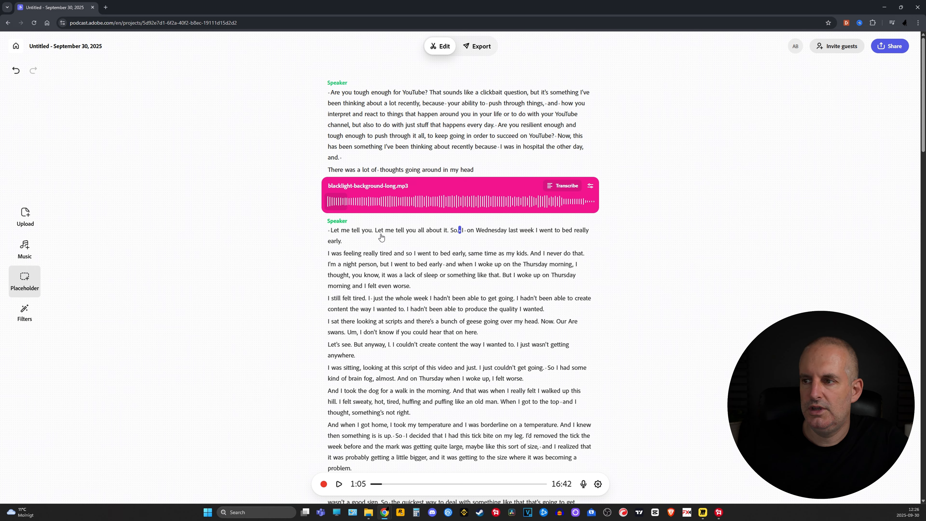
click(459, 274)
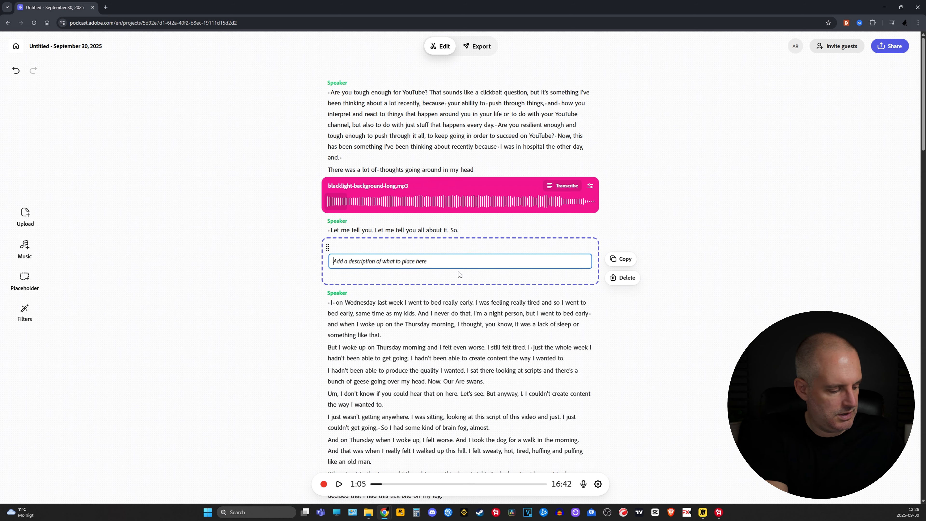
text(add a )
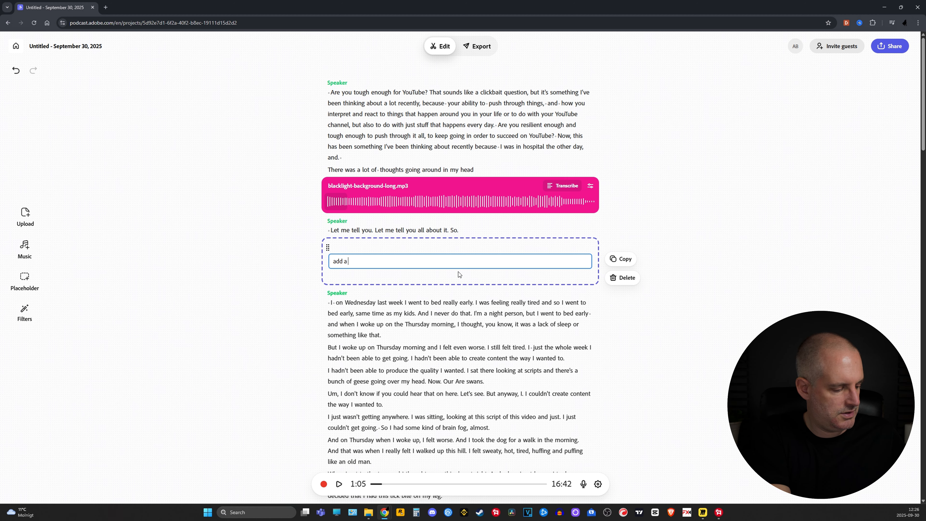
text(picture of a cat)
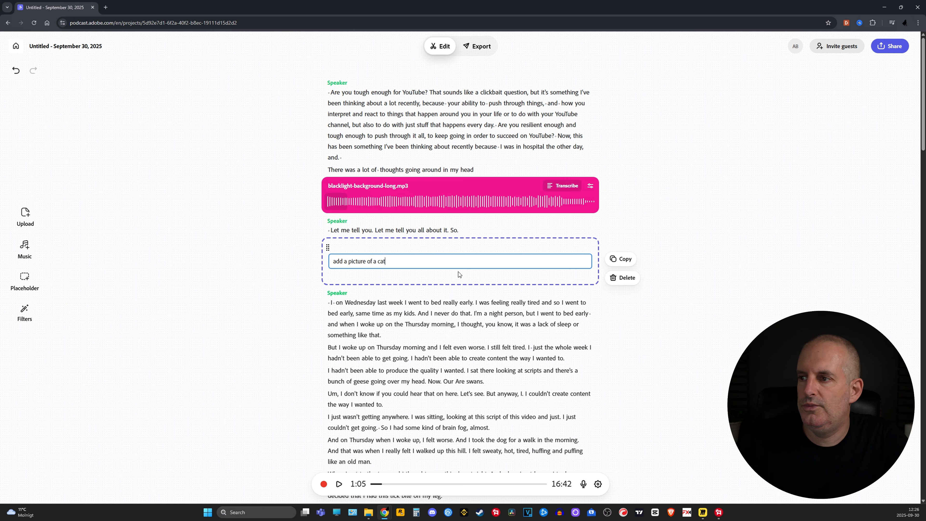
click(669, 298)
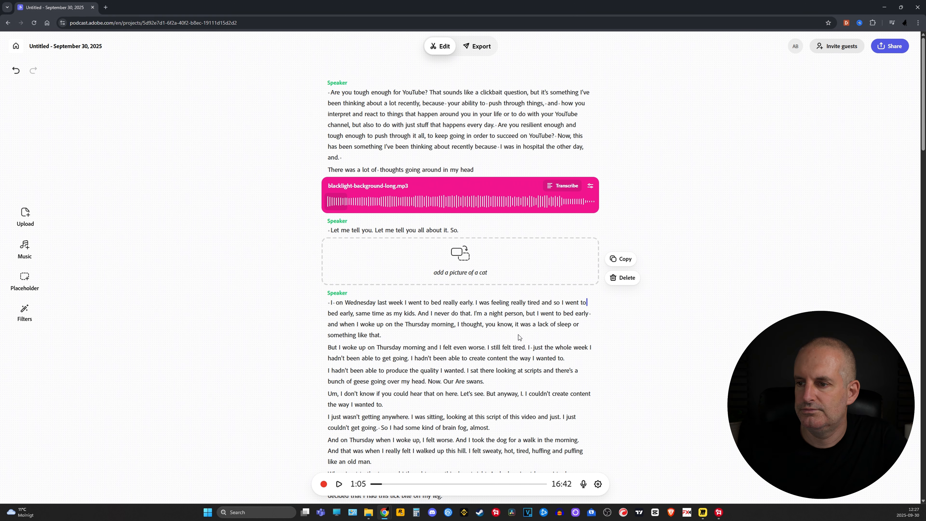
scroll(458, 309, down, 5)
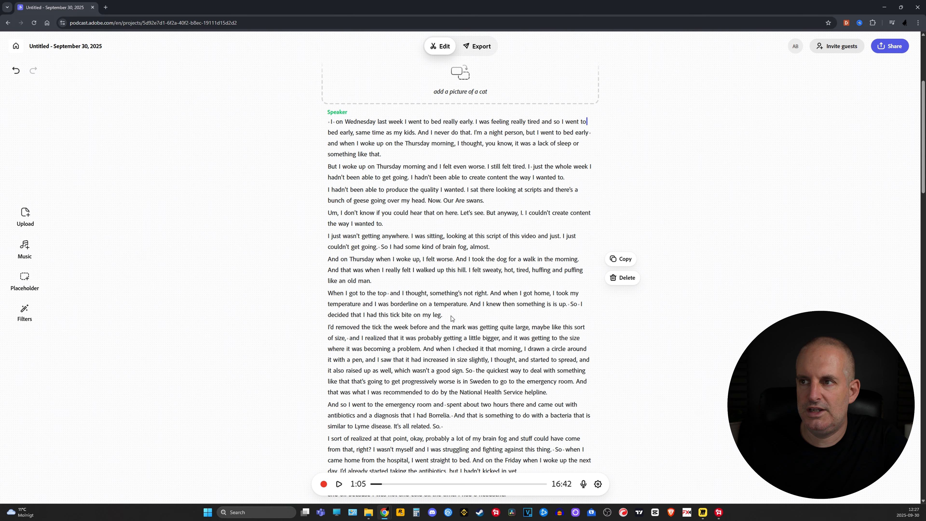
scroll(451, 319, up, 5)
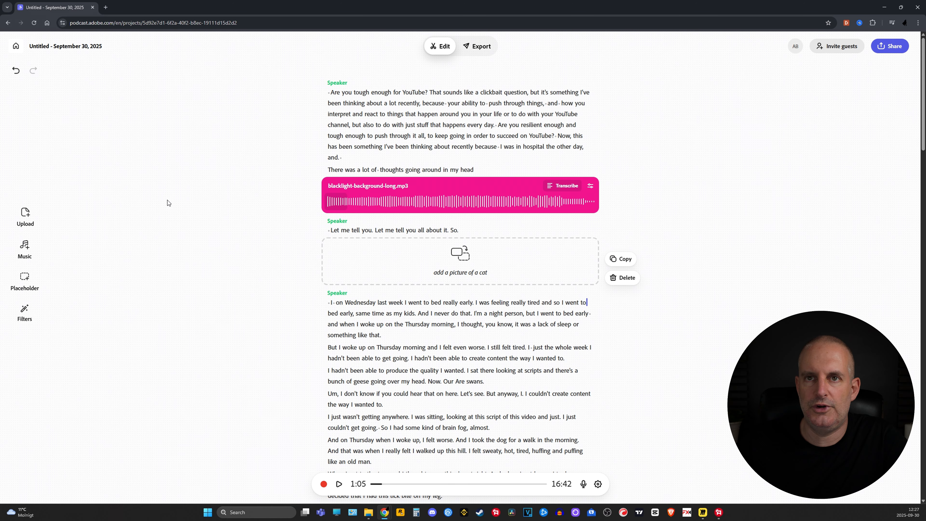
Leave the project for the Adobe Podcast plans page and compare the Free and Premium features for Enhance Speech, Studio and Mic Check
click(16, 45)
click(111, 46)
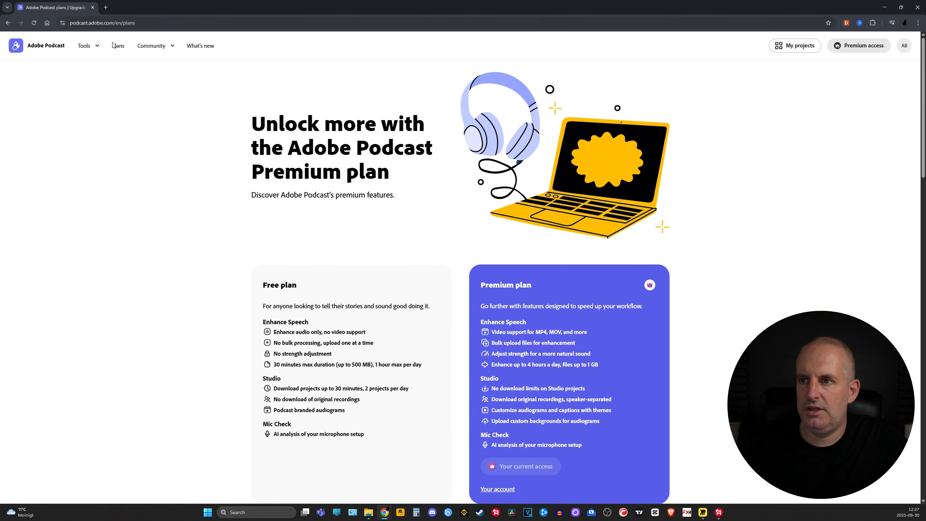
scroll(345, 199, down, 15)
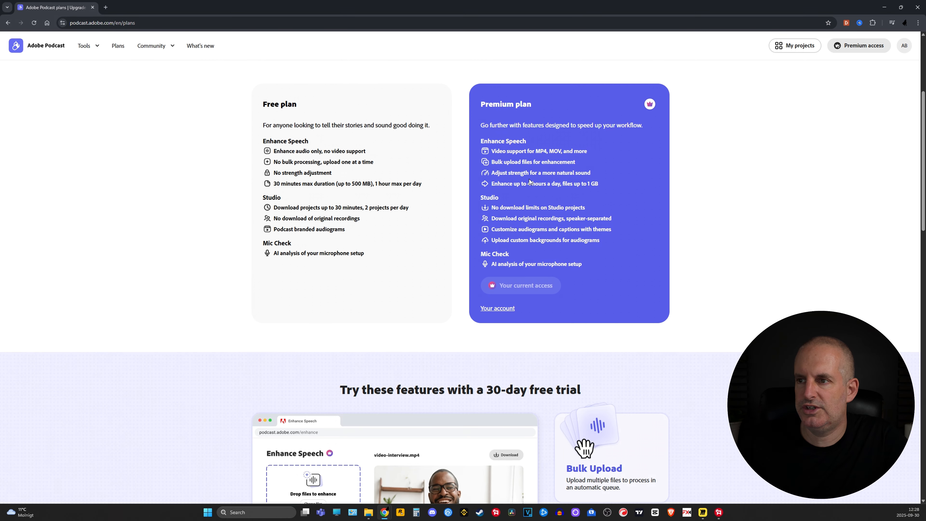
scroll(251, 138, down, 8)
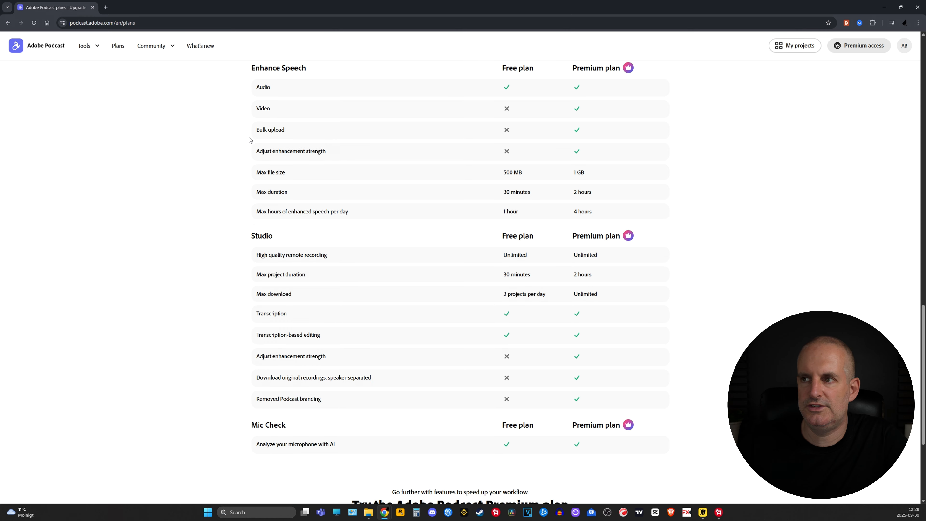
scroll(226, 124, up, 2)
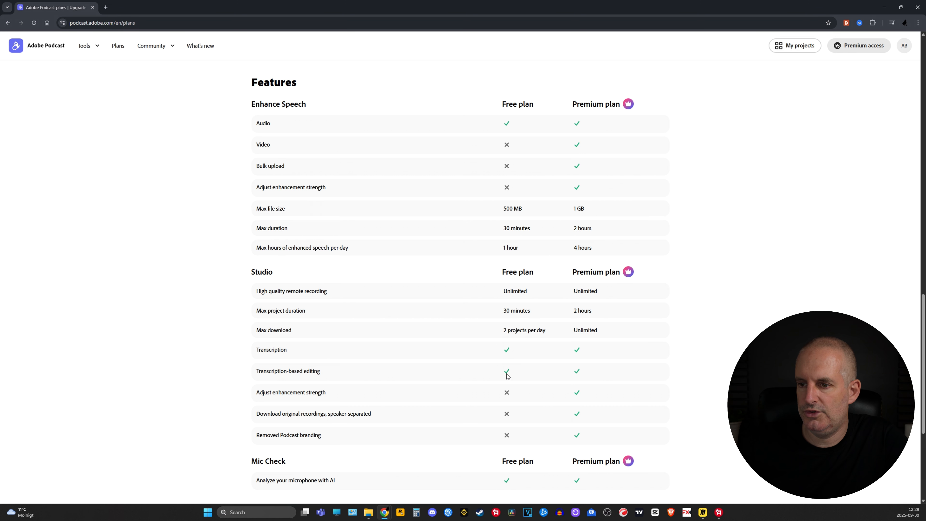
scroll(497, 354, down, 2)
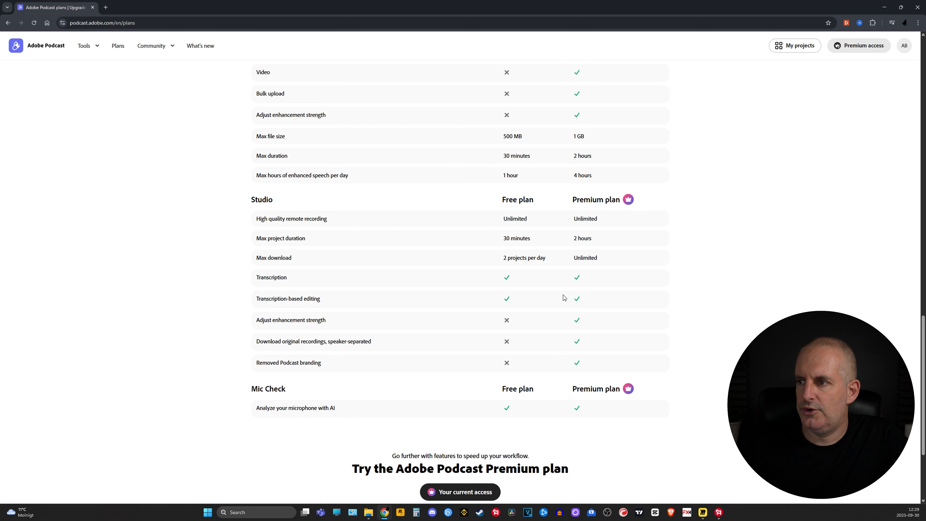
scroll(543, 168, up, 4)
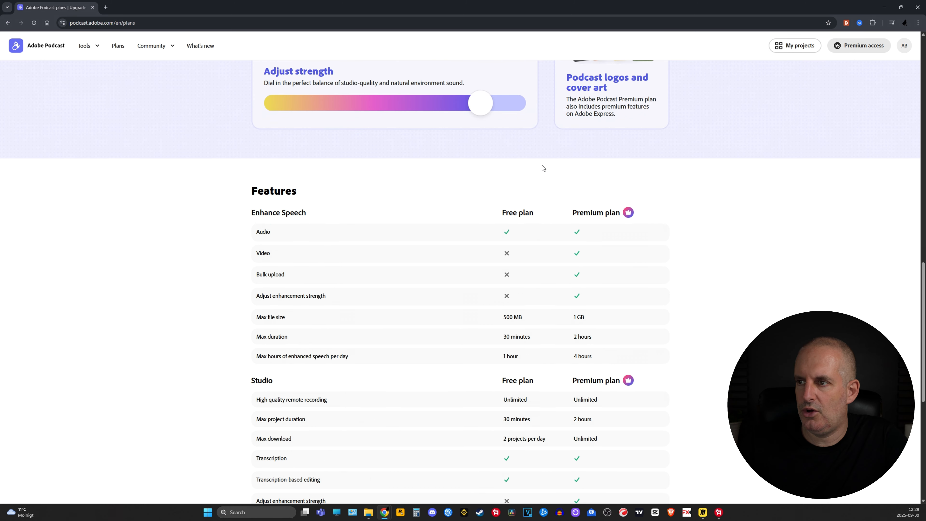
scroll(561, 198, down, 3)
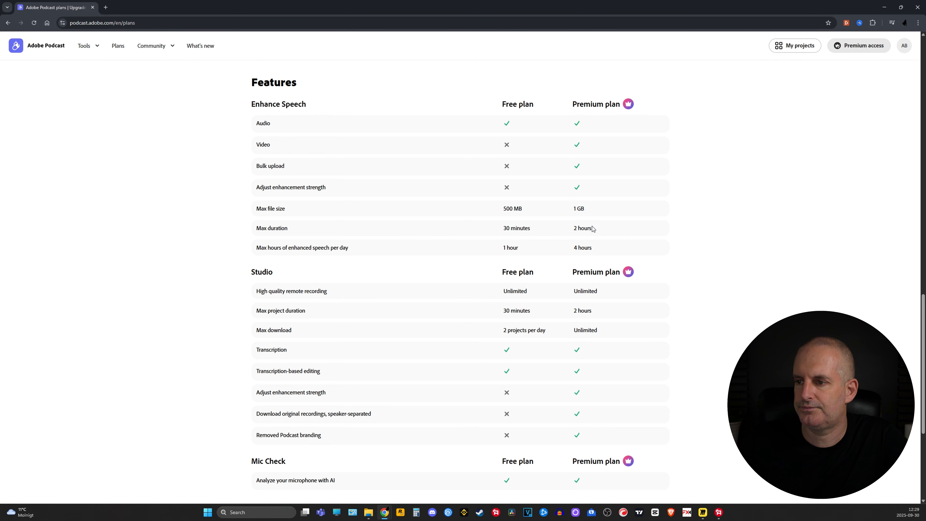
Review the remaining Studio and Mic Check plan comparison through to the end of the plans page
scroll(585, 305, down, 4)
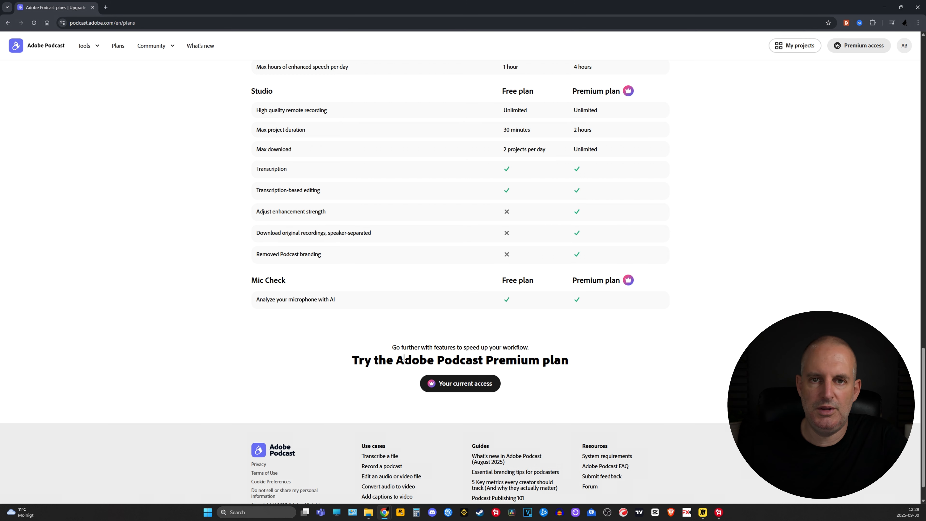
scroll(465, 326, up, 4)
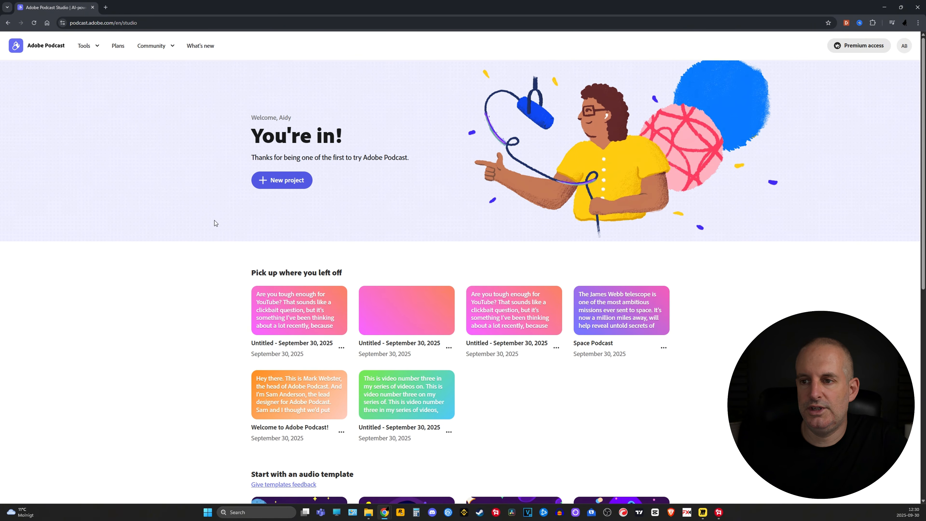
Look over the audio and graphics templates on the Studio home page and open the larger collection of podcast cover templates
scroll(213, 224, down, 5)
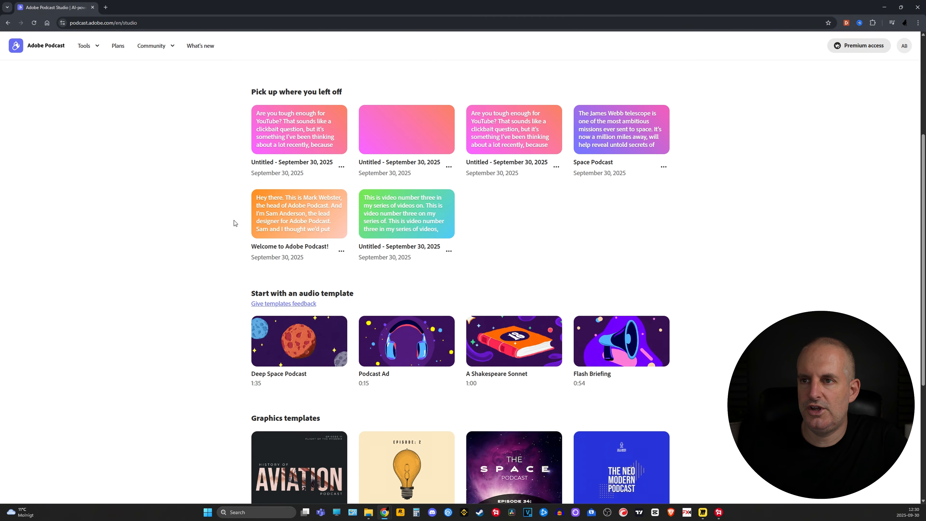
scroll(166, 223, down, 4)
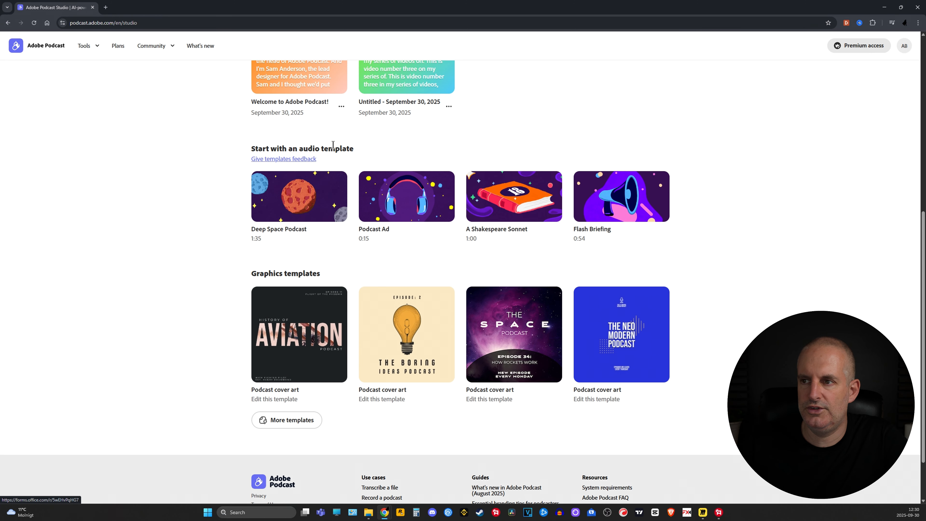
scroll(291, 312, down, 2)
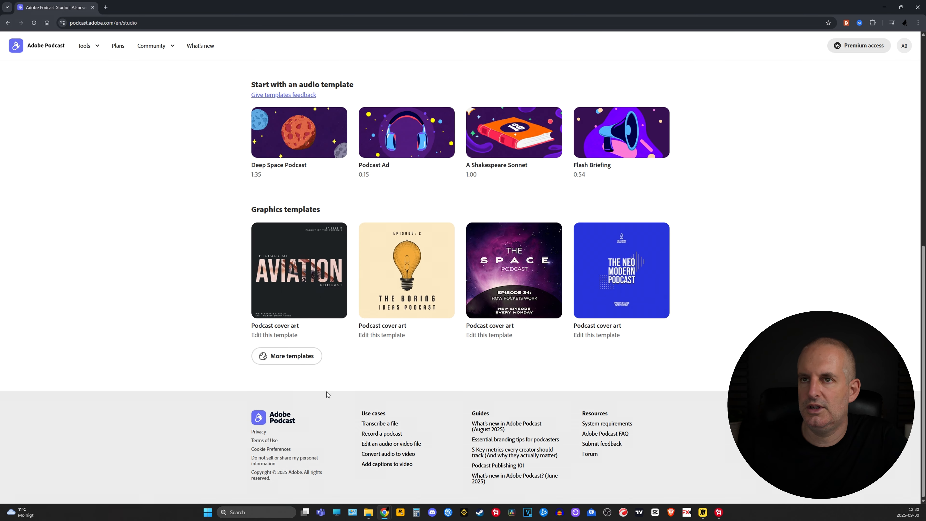
click(301, 357)
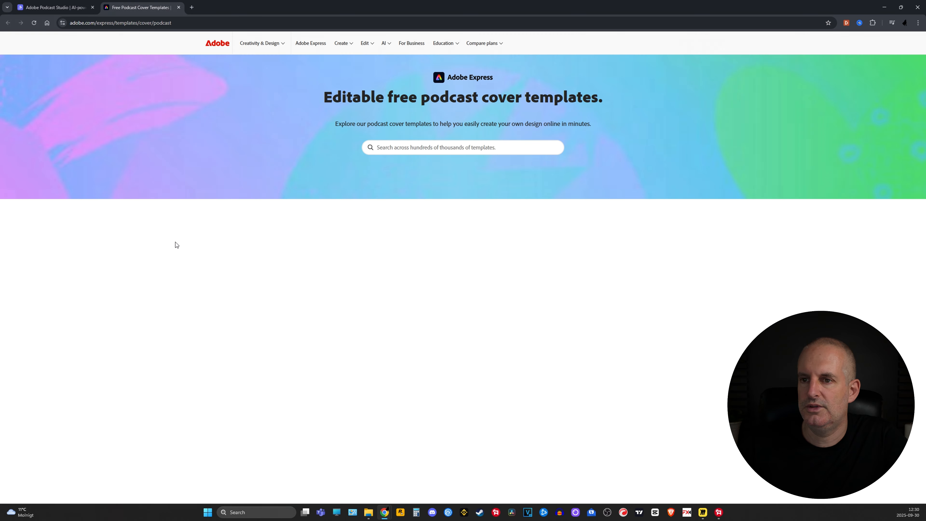
Browse the free podcast cover templates in Adobe Express to examine the range of designs
scroll(270, 134, down, 1)
scroll(283, 136, up, 1)
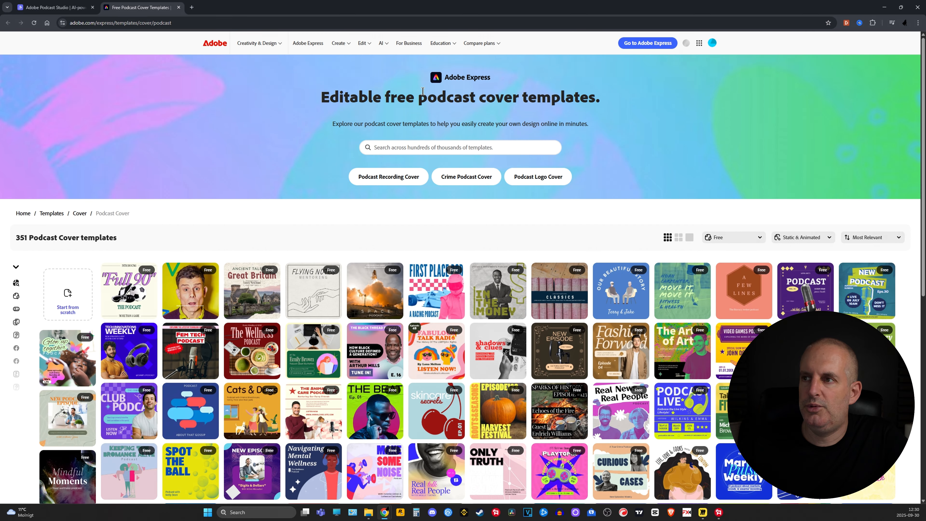
scroll(518, 211, down, 10)
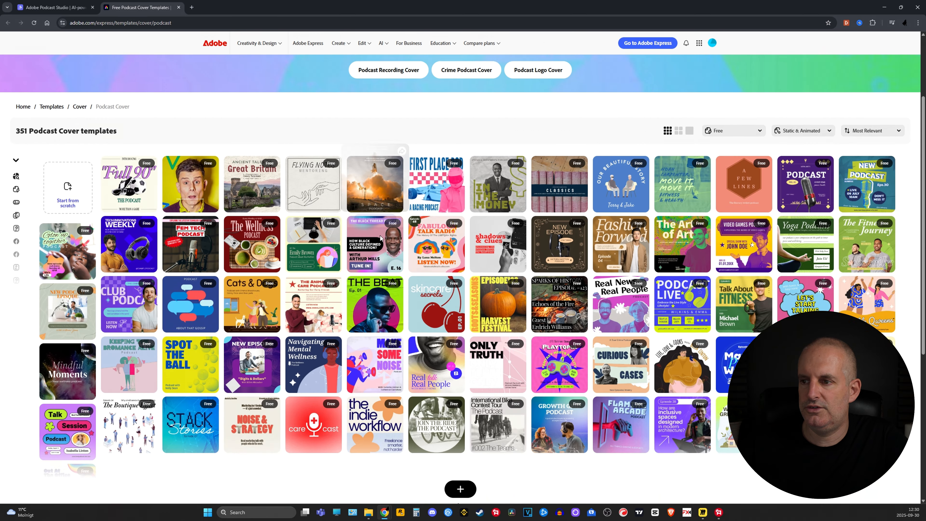
scroll(391, 257, up, 3)
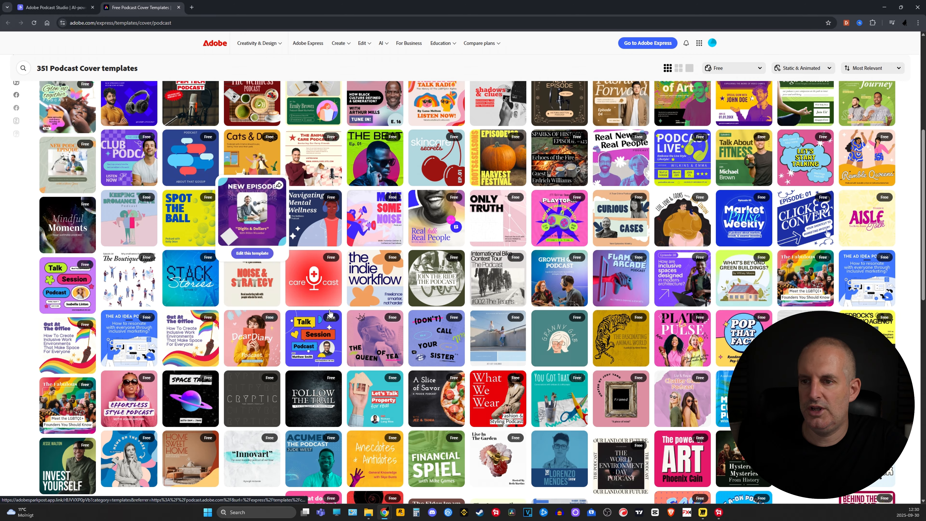
scroll(319, 323, down, 4)
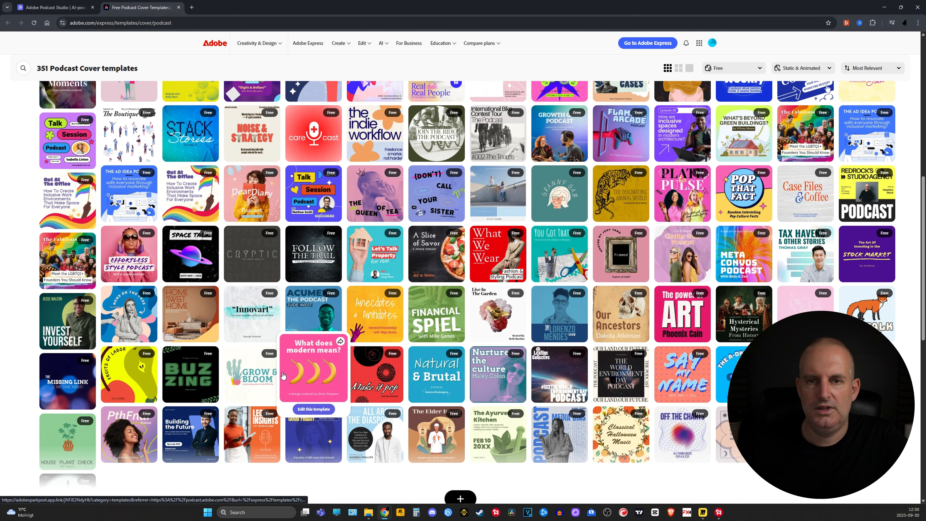
mouse_move(495, 253)
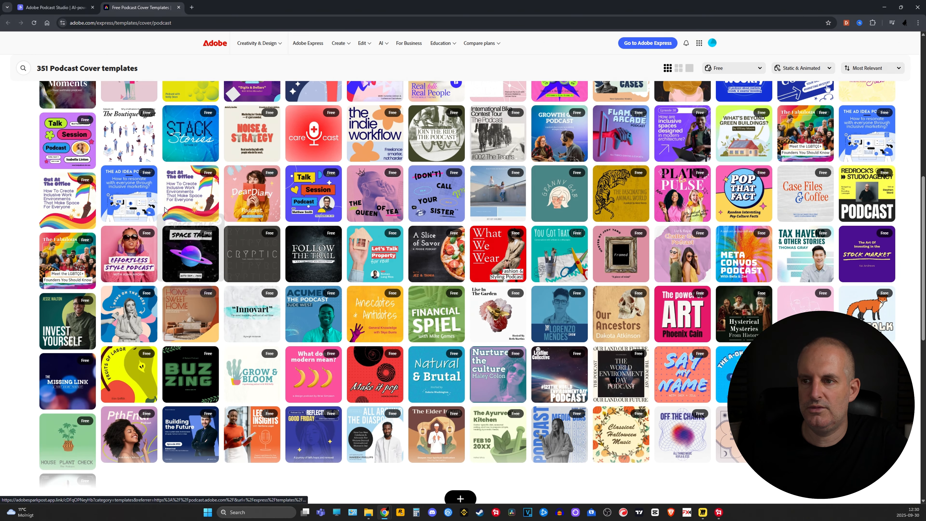
mouse_move(571, 317)
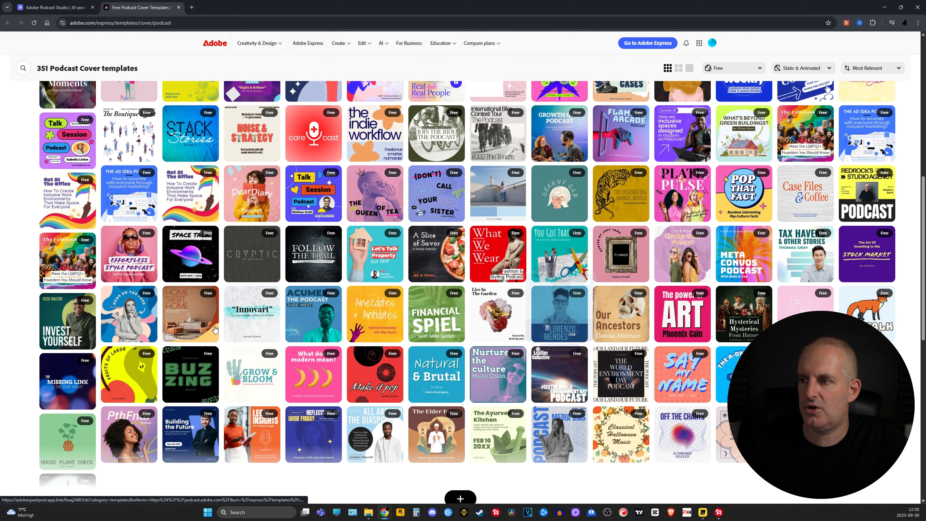
scroll(377, 253, up, 8)
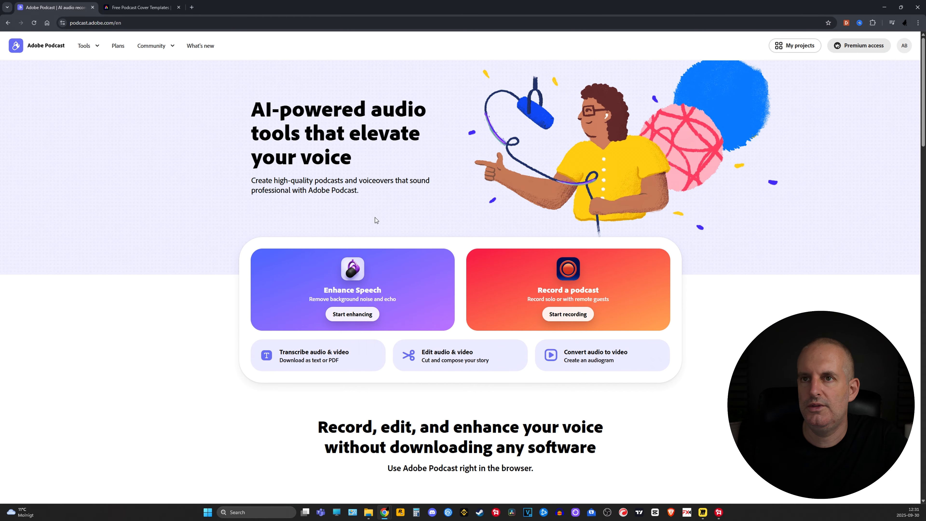
Look over the Adobe Podcast home page, then open the plans page and view the features in the 30-day free trial
scroll(171, 87, down, 5)
scroll(191, 109, up, 5)
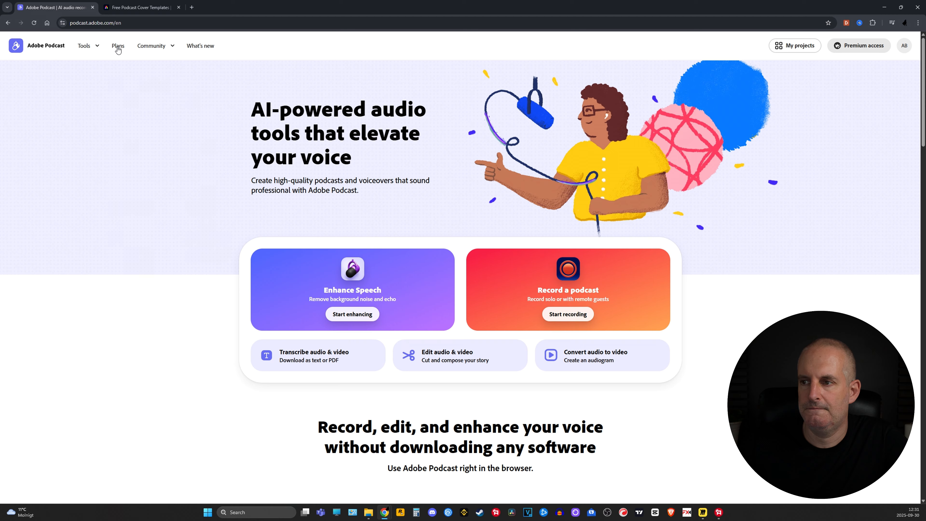
click(117, 46)
scroll(473, 189, down, 10)
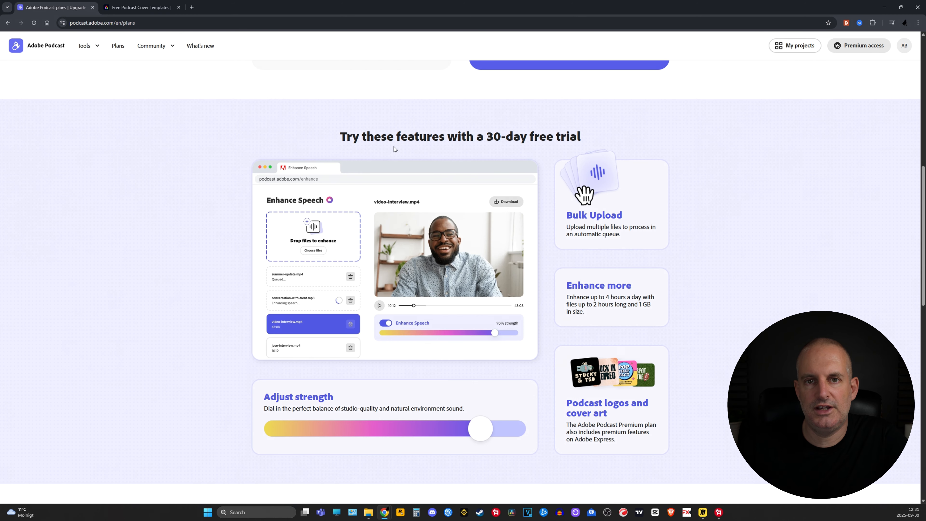